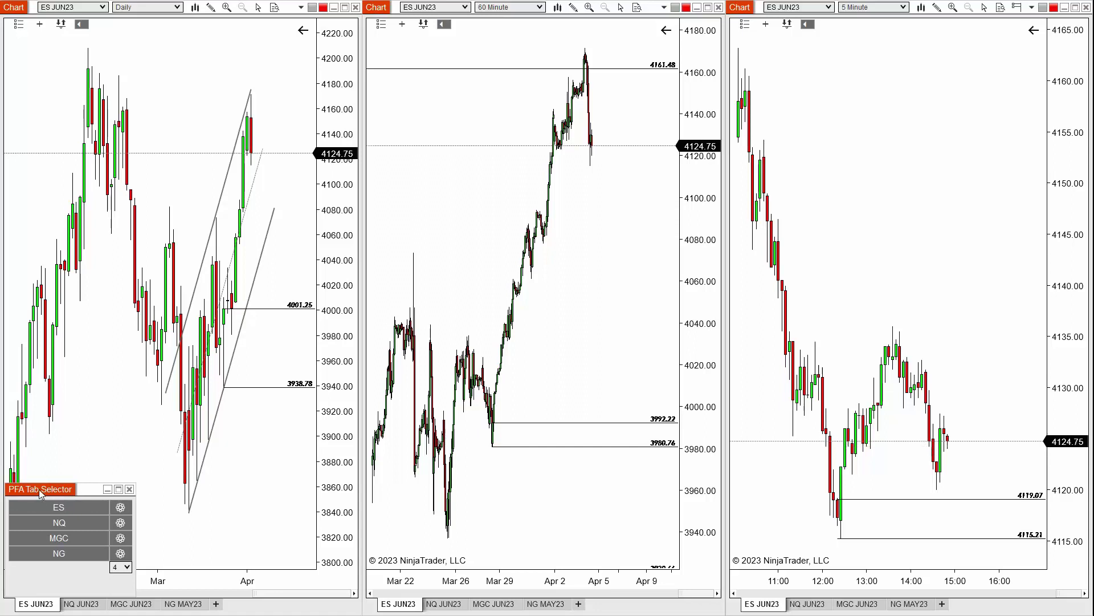
Step: Nudge the PFA Tab Selector window slightly upward and close it
{"action": "left_click", "coordinate": [41, 493]}
{"action": "mouse_move", "coordinate": [40, 491]}
{"action": "left_mouse_down"}
{"action": "mouse_move", "coordinate": [409, 184]}
{"action": "mouse_move", "coordinate": [623, 252]}
{"action": "mouse_move", "coordinate": [150, 299]}
{"action": "mouse_move", "coordinate": [530, 261]}
{"action": "mouse_move", "coordinate": [406, 432]}
{"action": "mouse_move", "coordinate": [591, 241]}
{"action": "mouse_move", "coordinate": [425, 362]}
{"action": "mouse_move", "coordinate": [147, 357]}
{"action": "mouse_move", "coordinate": [785, 354]}
{"action": "mouse_move", "coordinate": [114, 395]}
{"action": "mouse_move", "coordinate": [58, 438]}
{"action": "mouse_move", "coordinate": [38, 484]}
{"action": "left_mouse_up"}
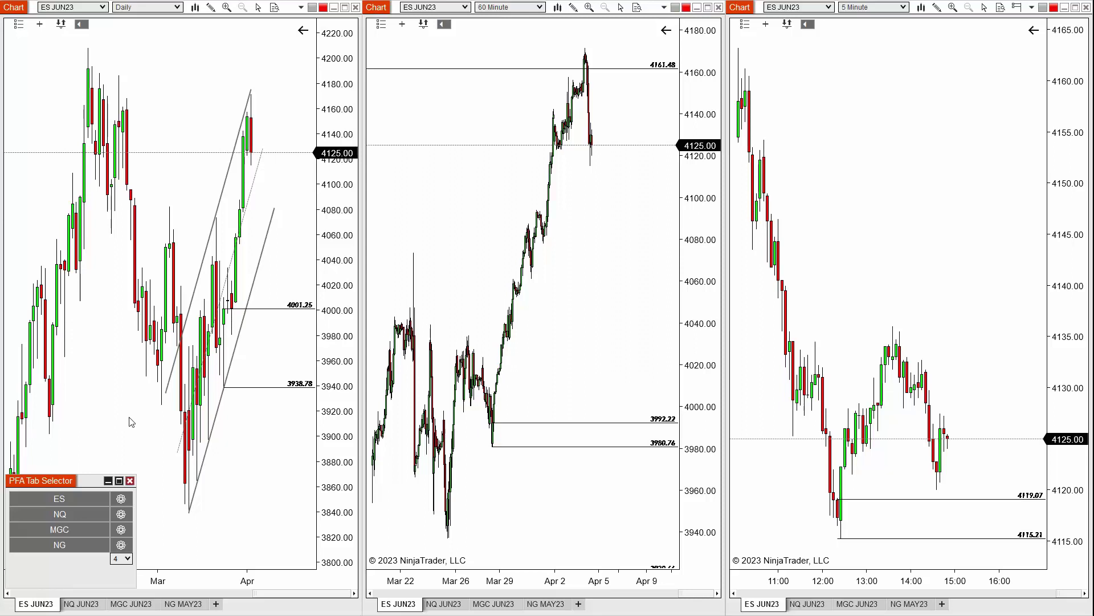
{"action": "left_click", "coordinate": [130, 481]}
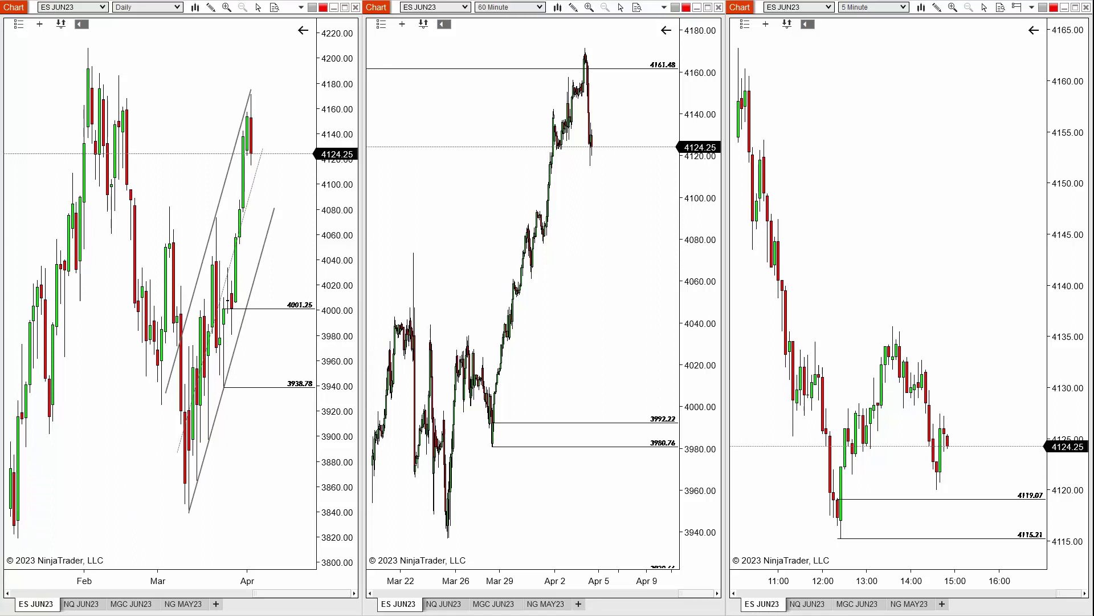
Step: Bring up the Control Center and open a new PFA Tab Selector window from it
{"action": "left_click", "coordinate": [32, 469]}
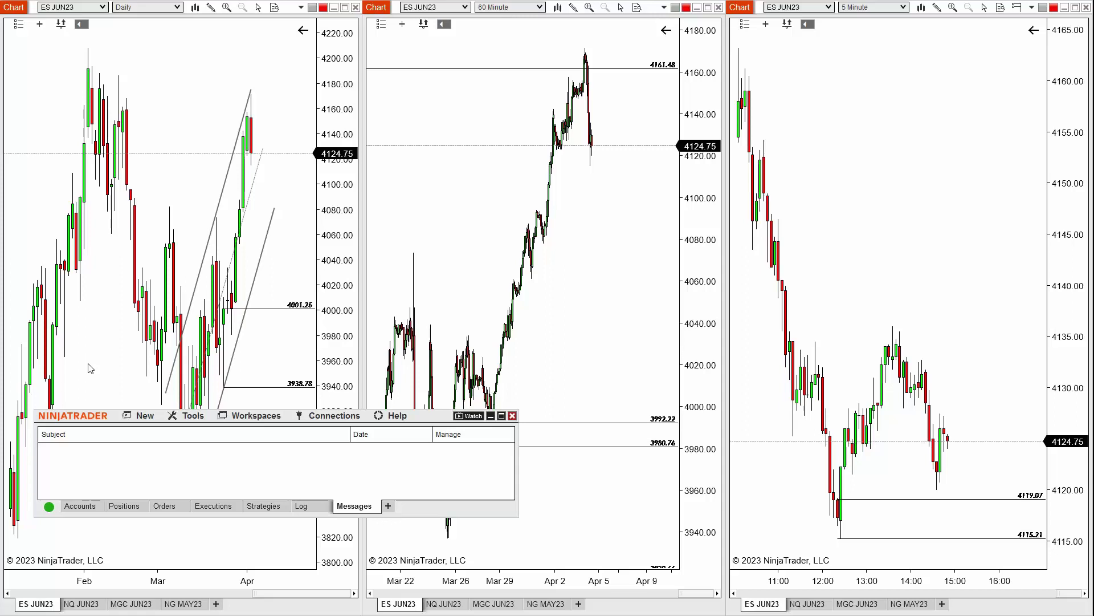
{"action": "left_click", "coordinate": [146, 417]}
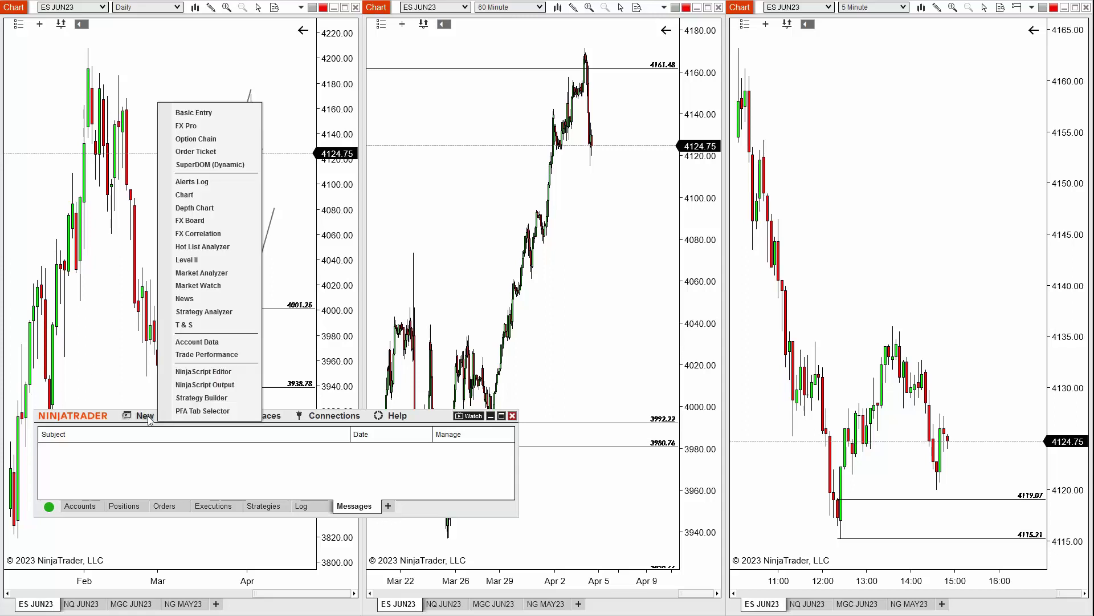
{"action": "left_click", "coordinate": [196, 412]}
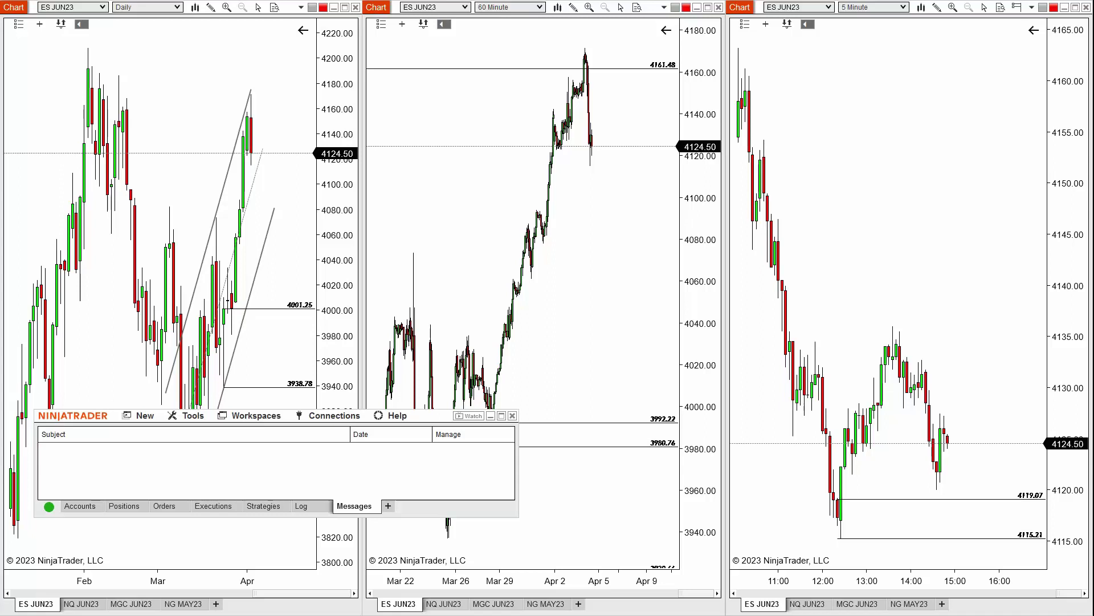
Step: Move the Control Center out of view and place the PFA Tab Selector over the daily chart's lower-left corner
{"action": "left_click_drag", "start_coordinate": [102, 275], "coordinate": [53, 267]}
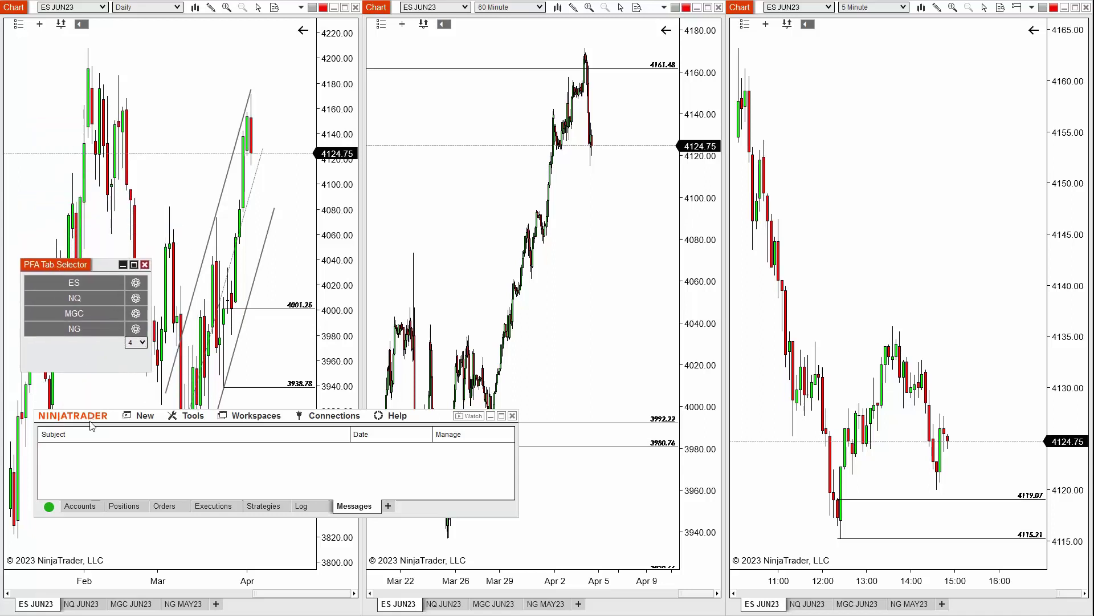
{"action": "left_click_drag", "start_coordinate": [89, 417], "coordinate": [0, 484]}
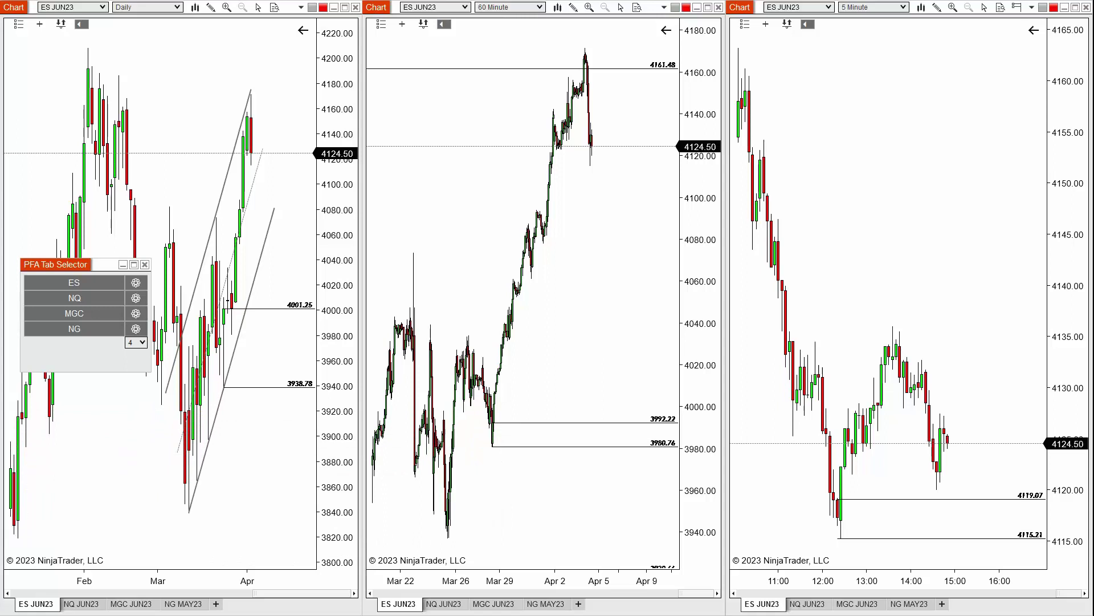
{"action": "left_click_drag", "start_coordinate": [62, 268], "coordinate": [47, 493]}
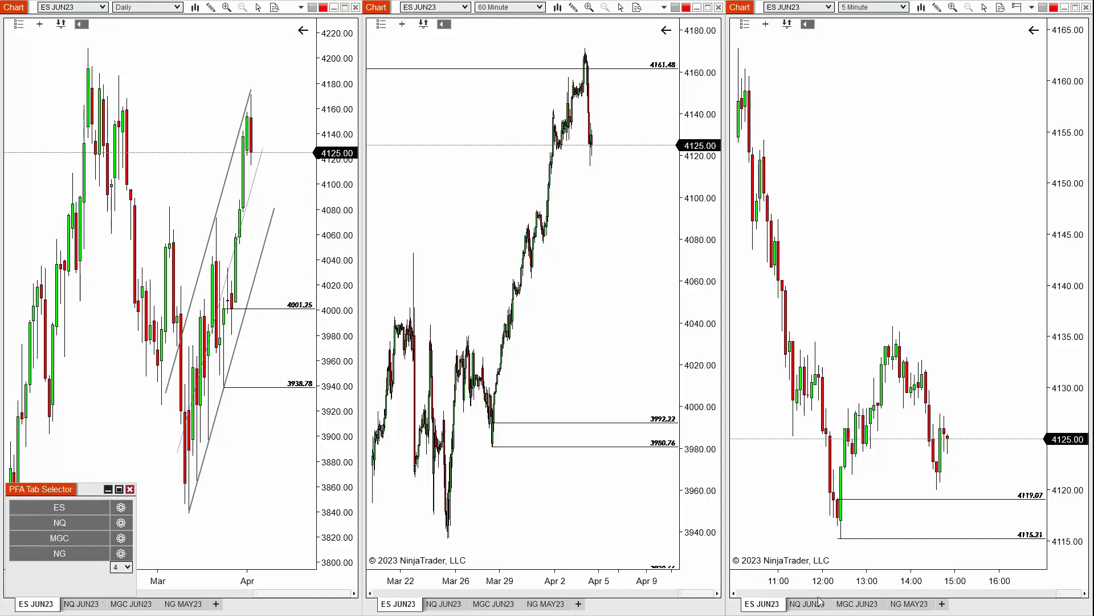
Step: Switch all three charts to NQ, MGC and back to ES with the PFA Tab Selector
{"action": "left_click", "coordinate": [79, 519]}
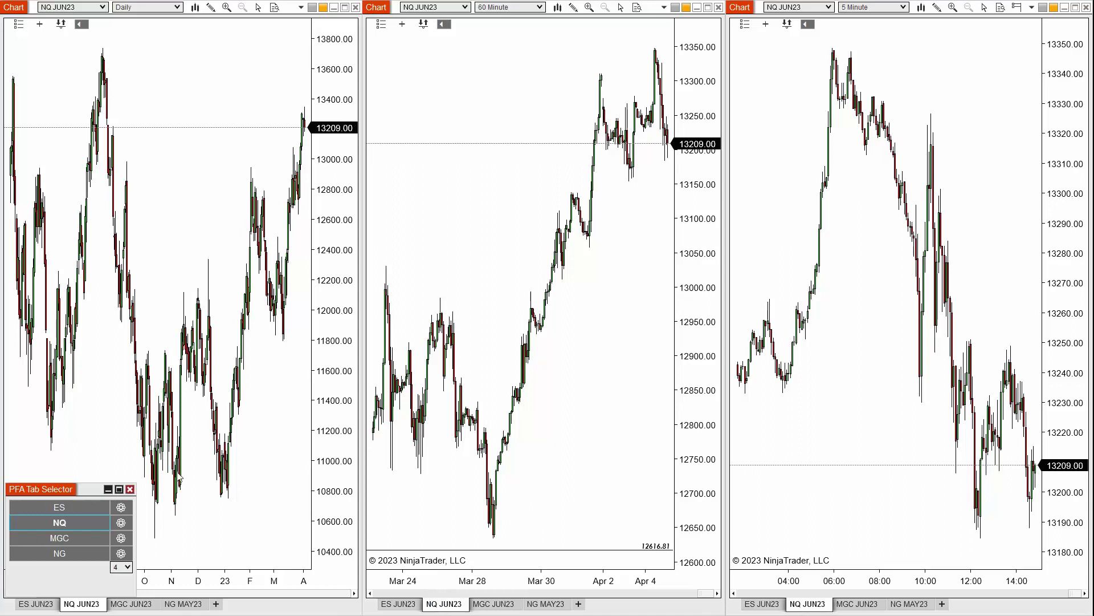
{"action": "left_click", "coordinate": [66, 540]}
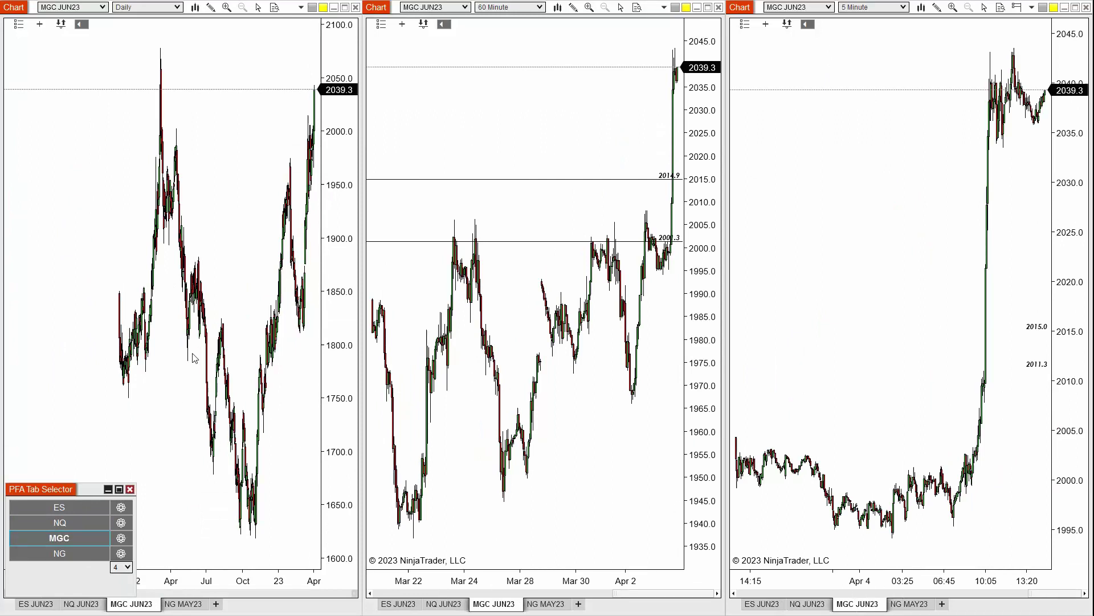
{"action": "left_click", "coordinate": [65, 508]}
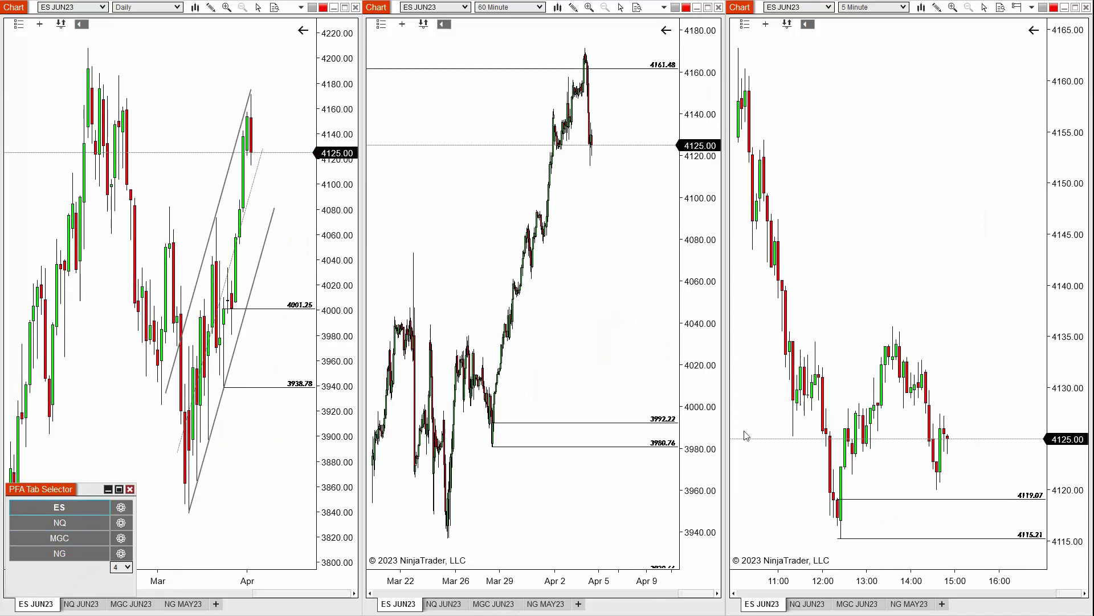
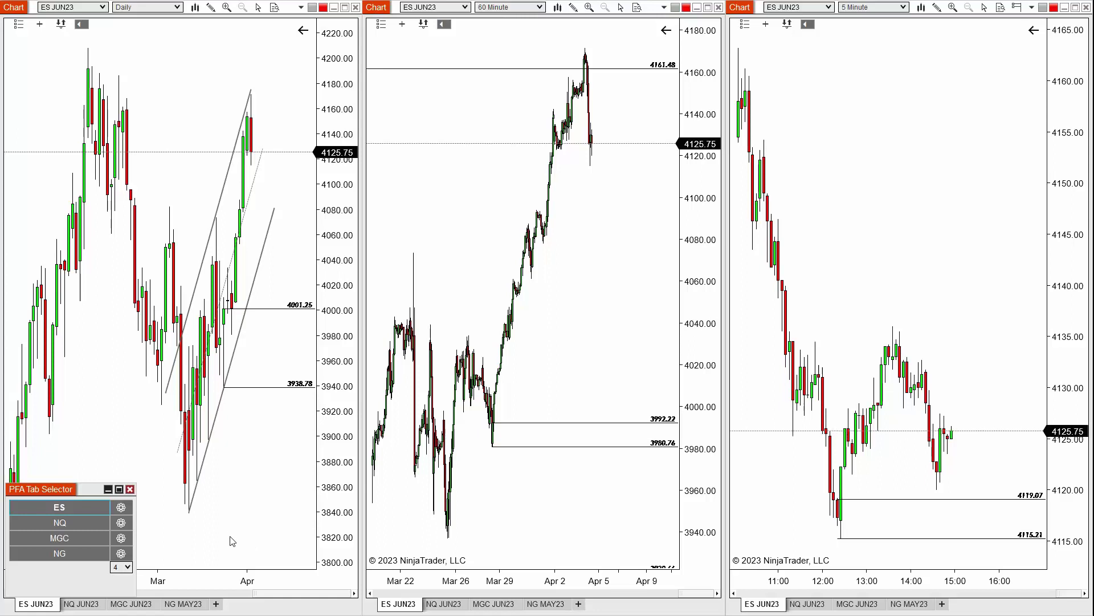
Step: Set the PFA Tab Selector to 5 tabs and rename Tab 5 to "Whatever I Like"
{"action": "left_click", "coordinate": [128, 568]}
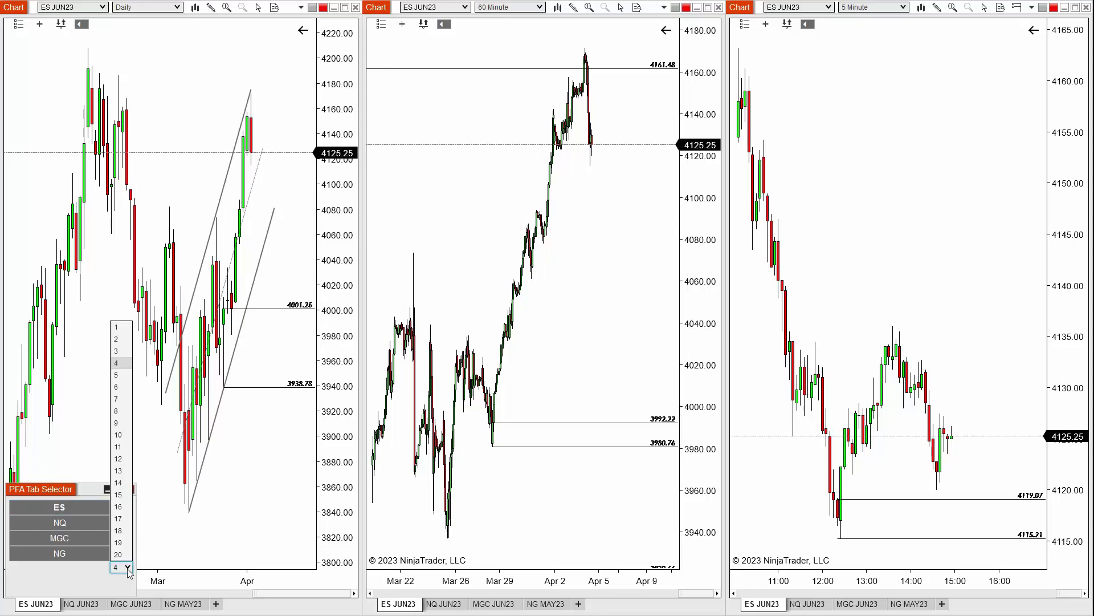
{"action": "left_click", "coordinate": [123, 376]}
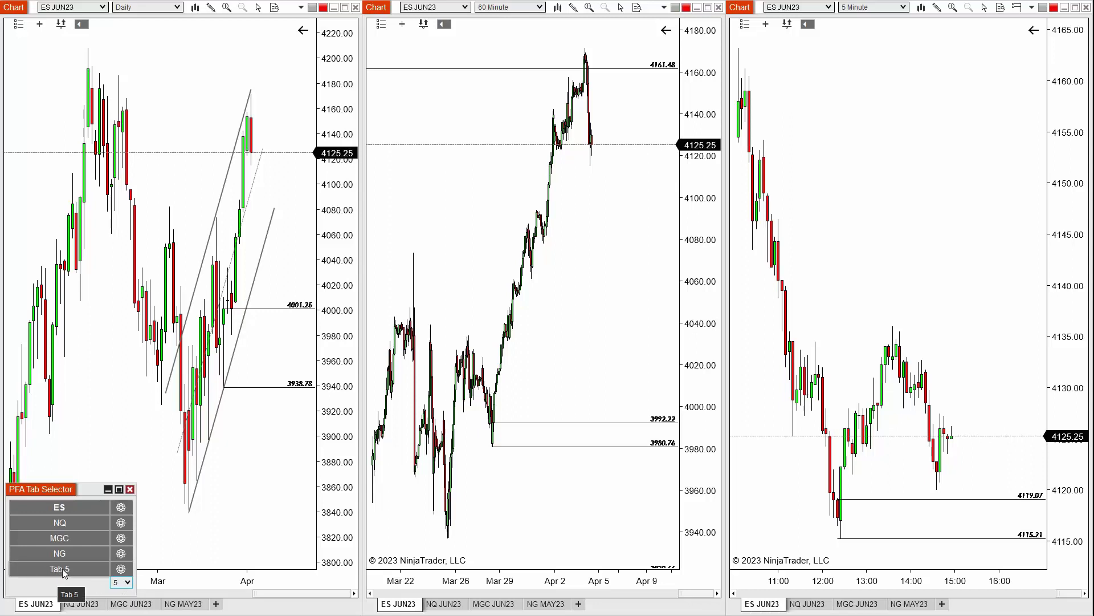
{"action": "left_click", "coordinate": [121, 570]}
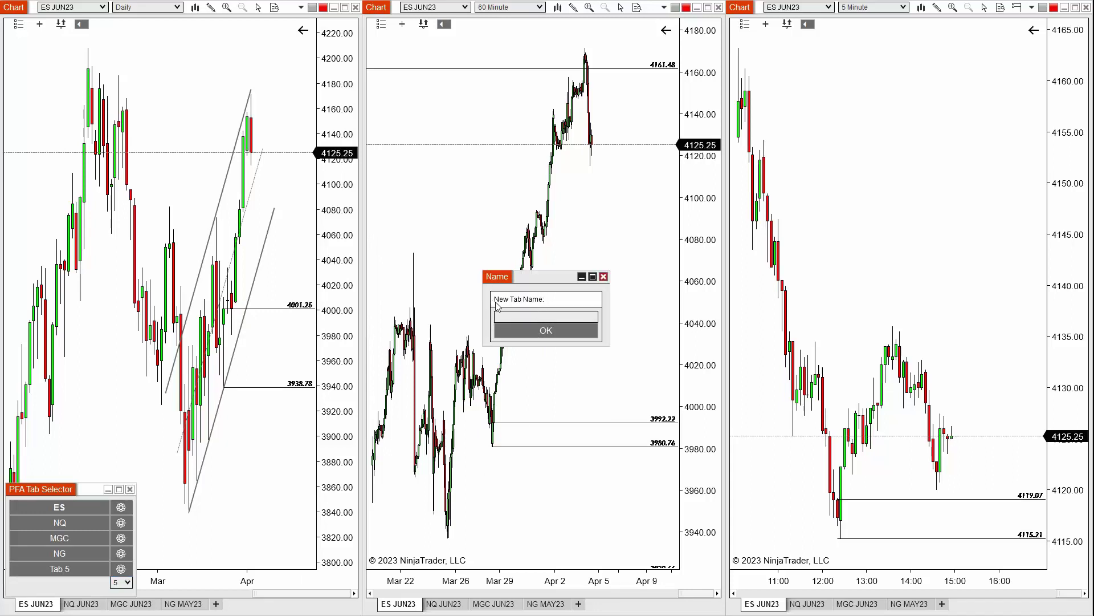
{"action": "left_click", "coordinate": [535, 315]}
{"action": "type", "text": "Whatever I Like"}
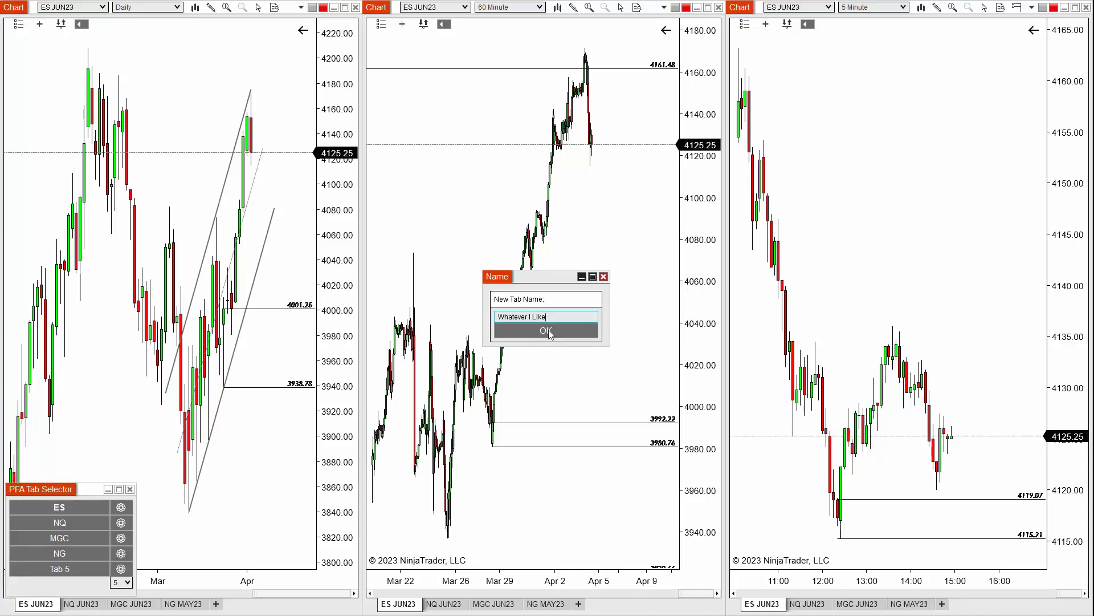
{"action": "left_click", "coordinate": [546, 331]}
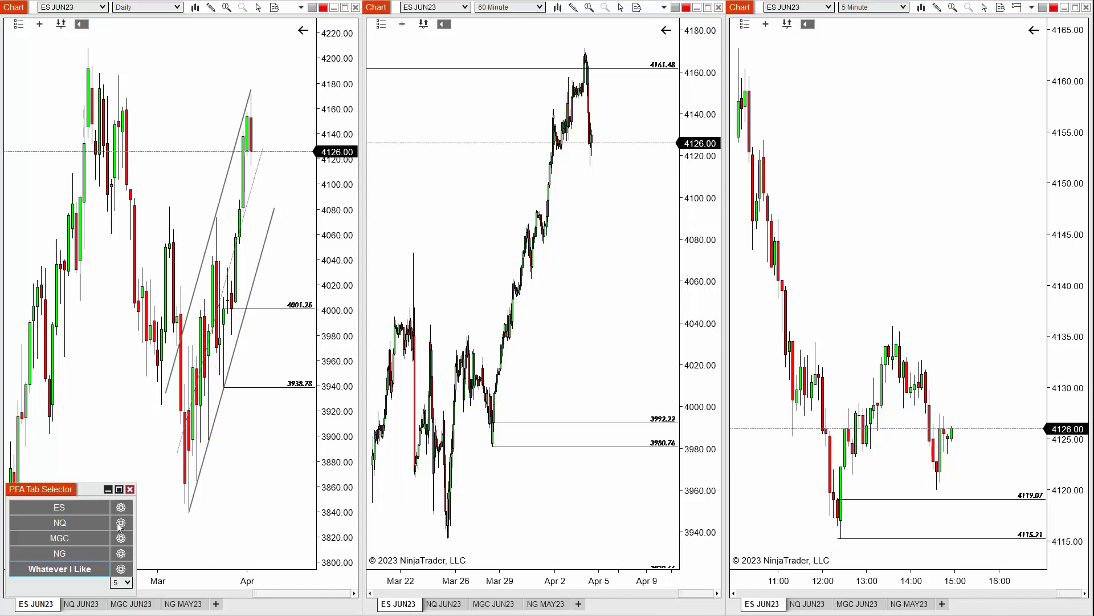
Step: Cycle all three charts repeatedly through the ES, NQ, MGC and NG tabs, ending on ES
{"action": "left_click", "coordinate": [74, 521]}
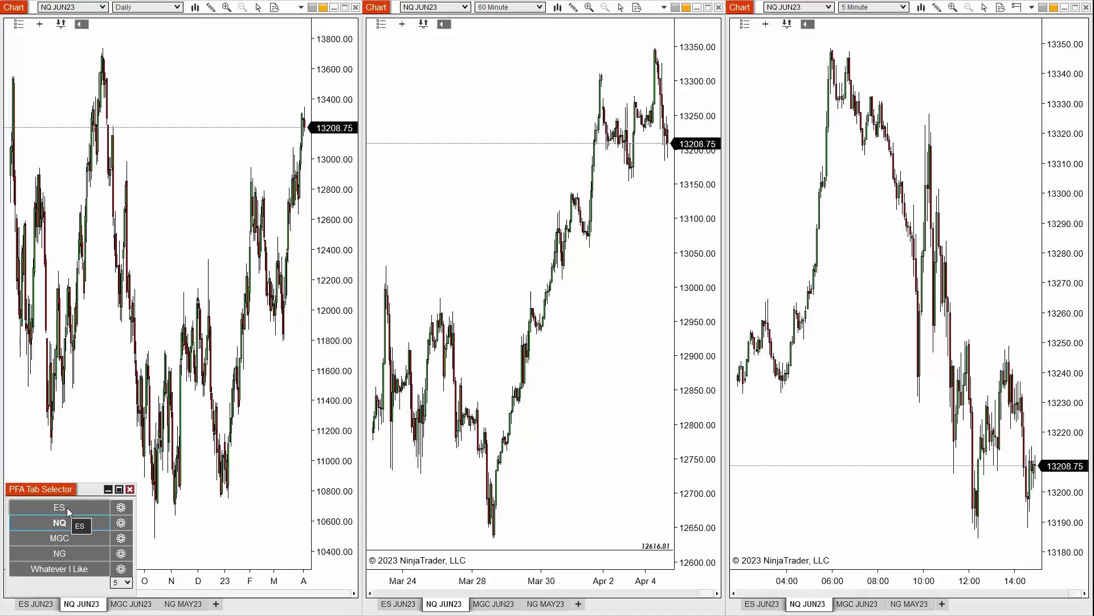
{"action": "left_click", "coordinate": [67, 507]}
{"action": "left_click", "coordinate": [63, 526]}
{"action": "left_click", "coordinate": [65, 539]}
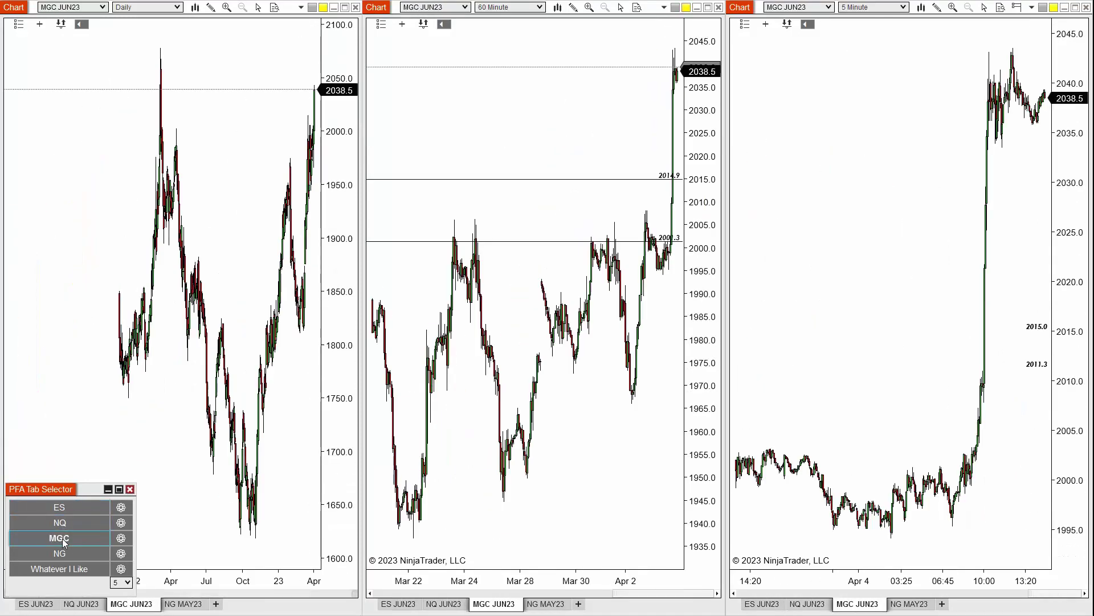
{"action": "left_click", "coordinate": [67, 553]}
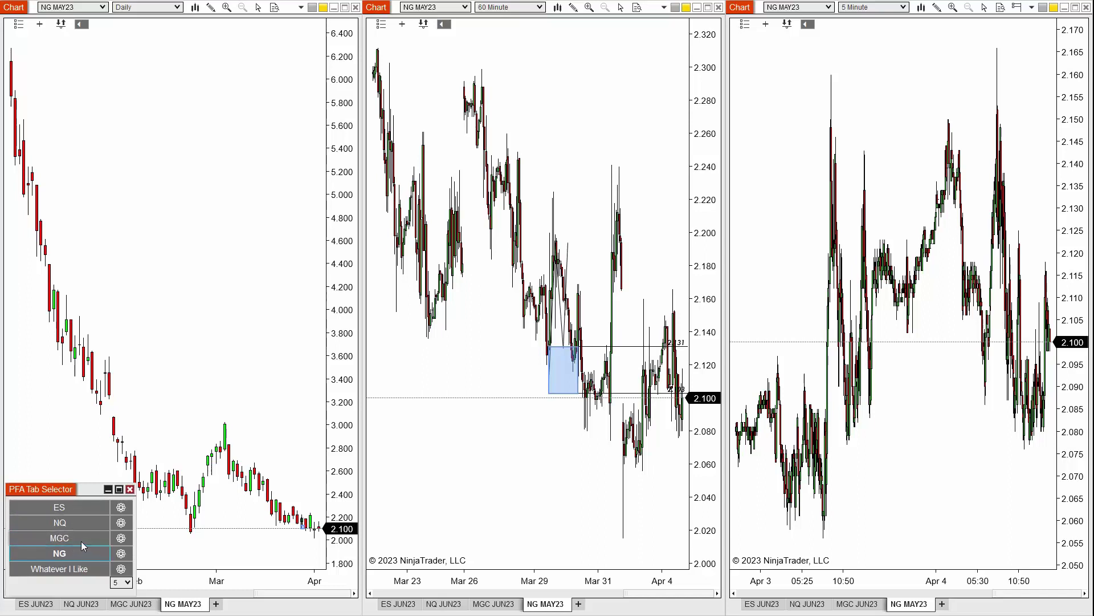
{"action": "left_click", "coordinate": [67, 507]}
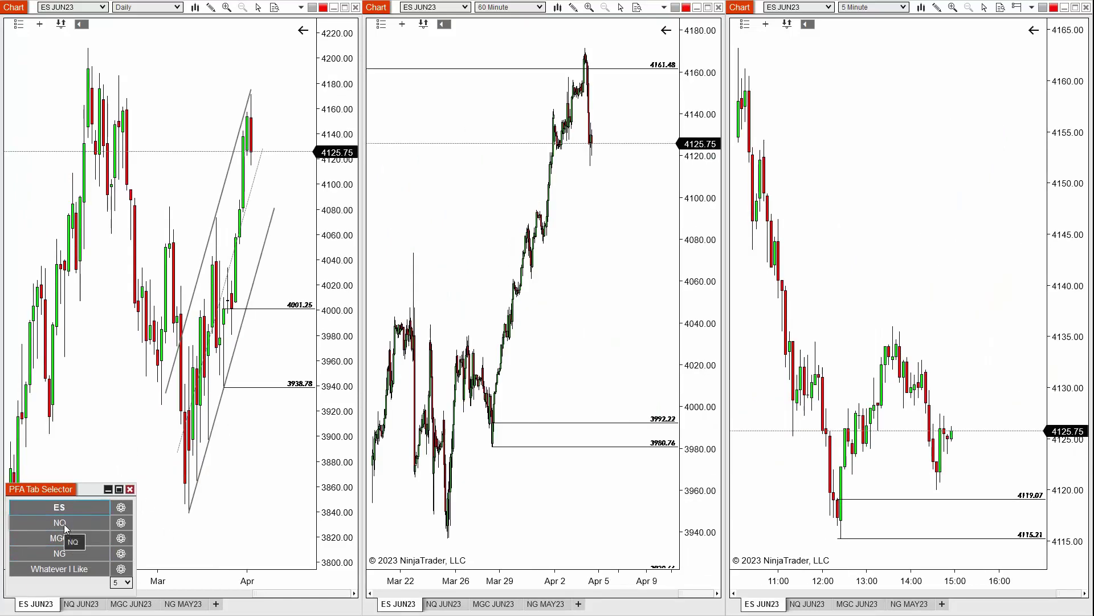
{"action": "left_click", "coordinate": [89, 523]}
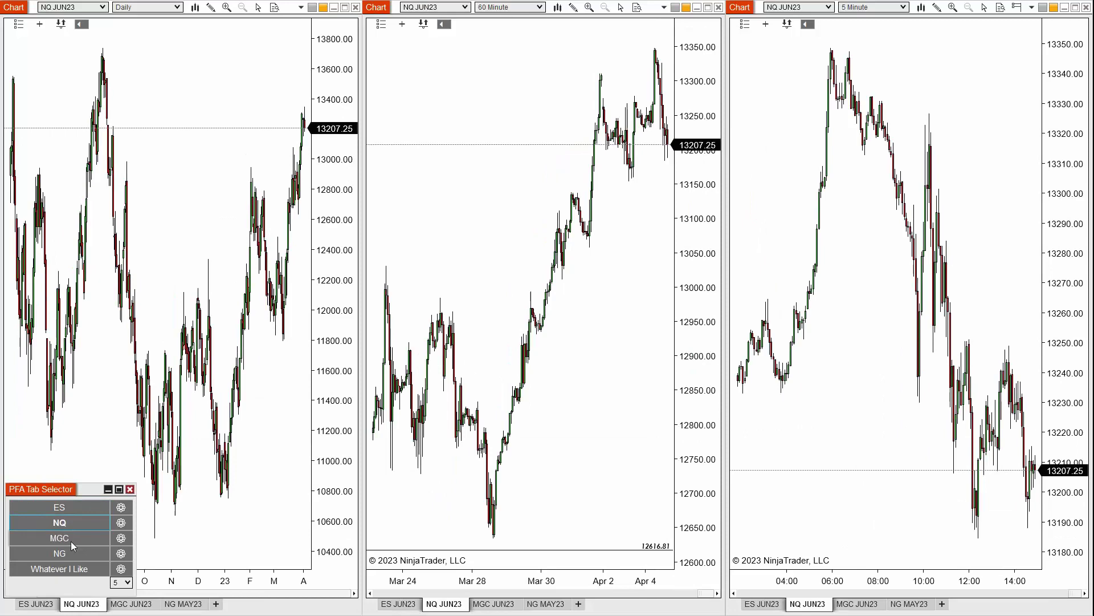
{"action": "left_click", "coordinate": [70, 541]}
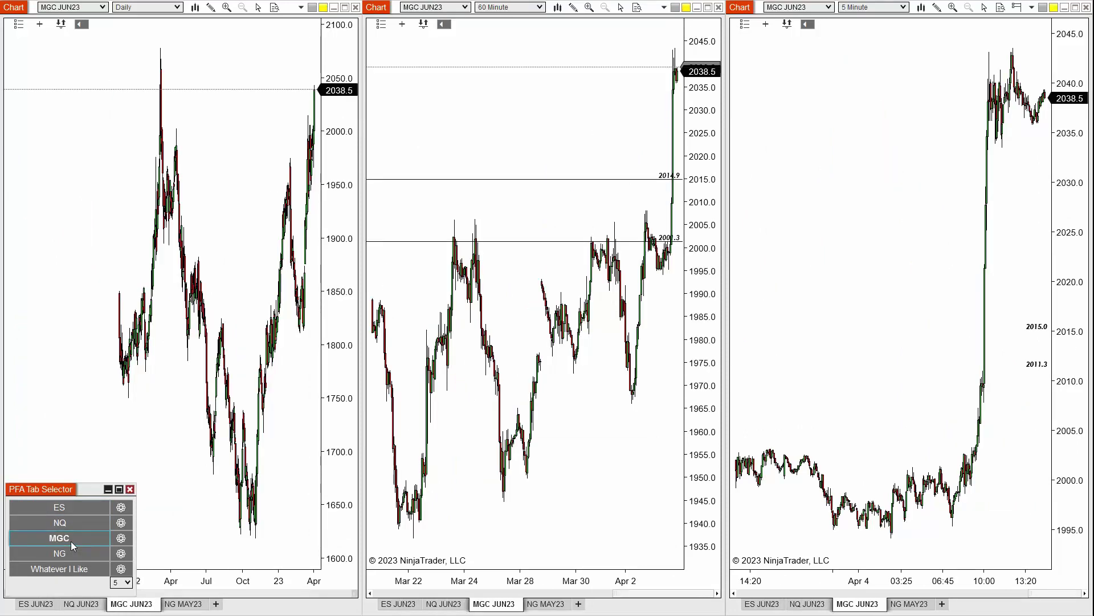
{"action": "left_click", "coordinate": [73, 553]}
{"action": "left_click", "coordinate": [64, 507]}
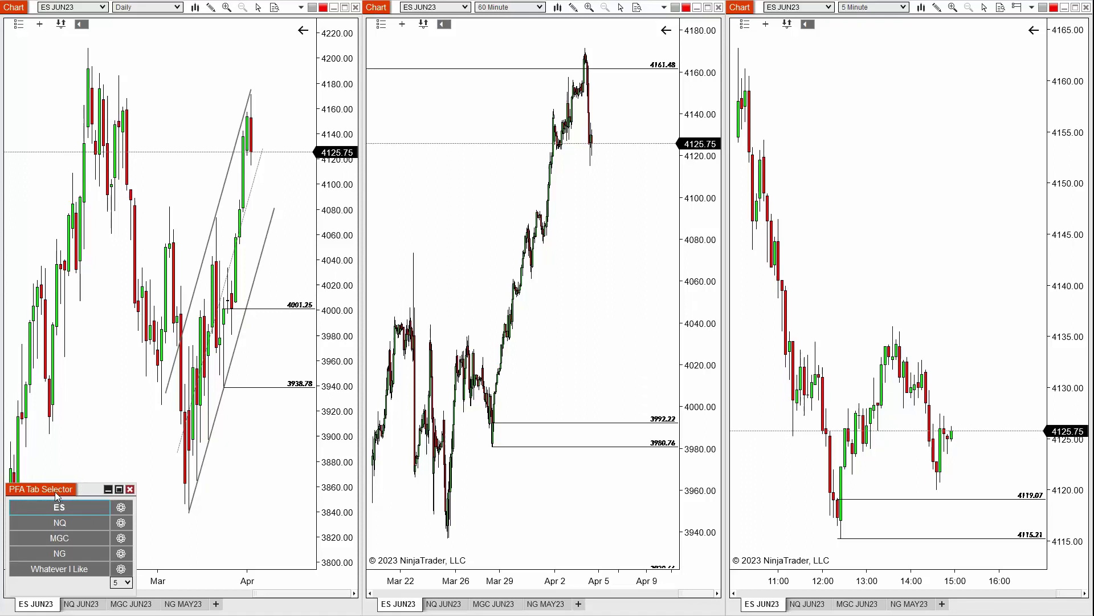
Step: Set the PFA Tab Selector to 10 tabs and move its window up so the whole list fits on screen
{"action": "left_click_drag", "start_coordinate": [55, 493], "coordinate": [80, 437]}
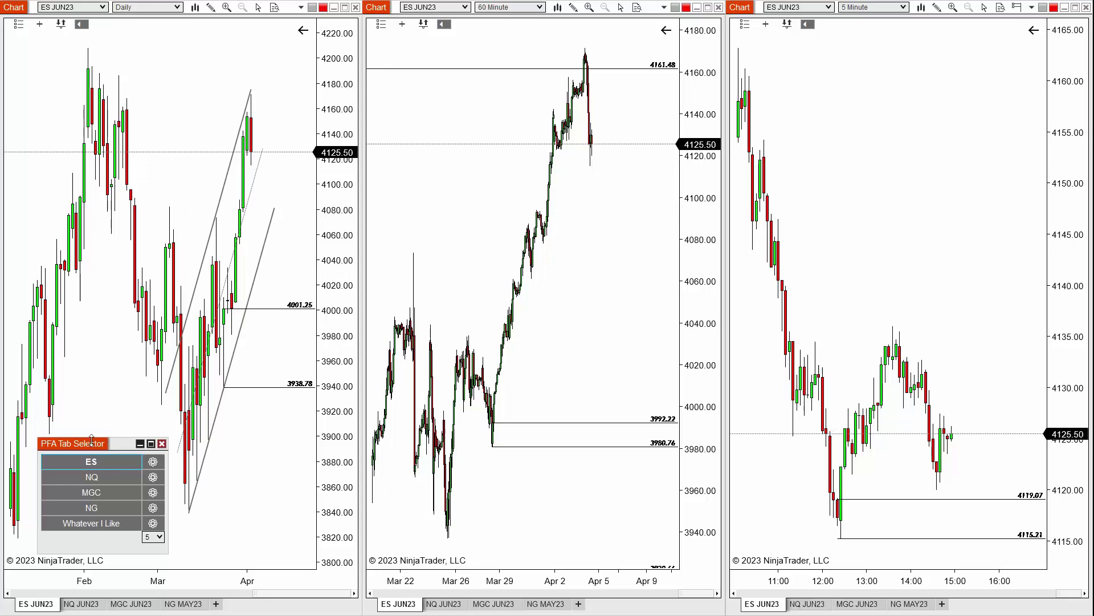
{"action": "left_click", "coordinate": [159, 537]}
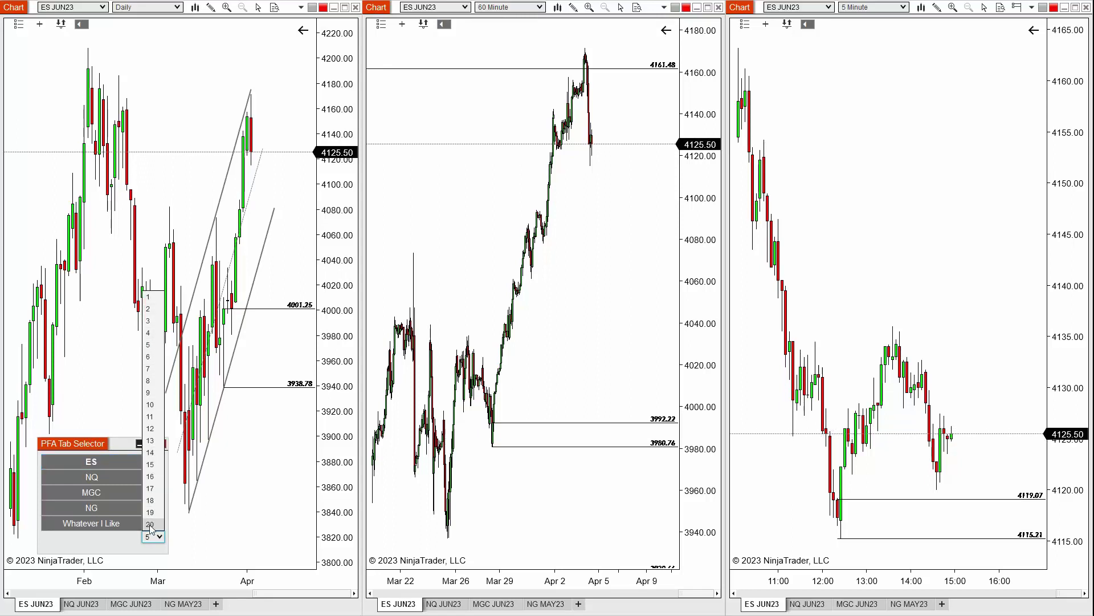
{"action": "left_click", "coordinate": [150, 405]}
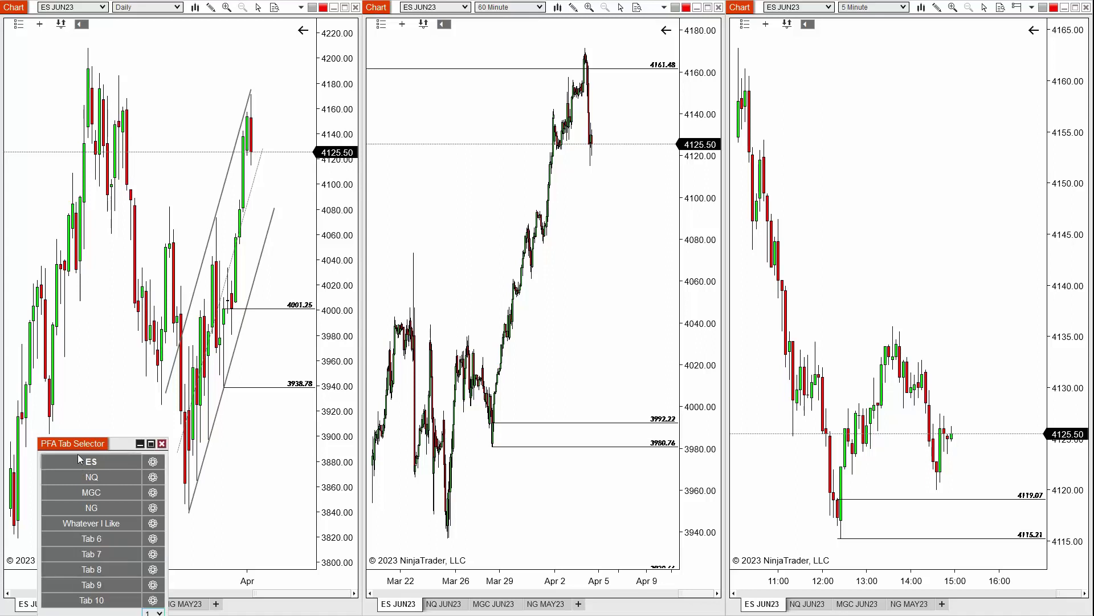
{"action": "left_click_drag", "start_coordinate": [78, 444], "coordinate": [73, 359]}
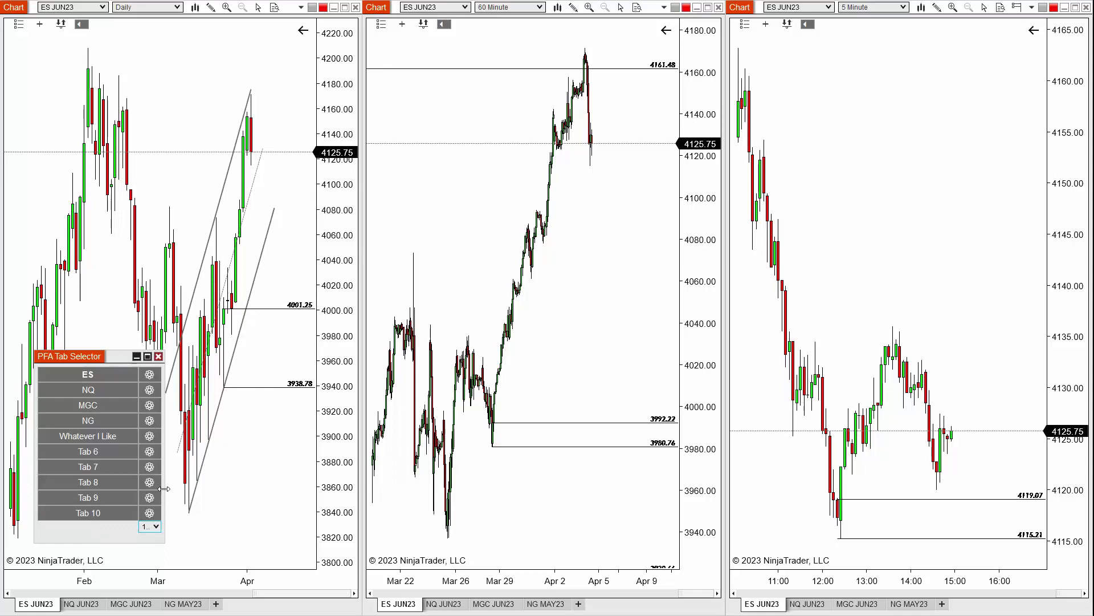
Step: Try several widths for the PFA Tab Selector window, leaving it slightly wider than its original size
{"action": "left_click_drag", "start_coordinate": [164, 489], "coordinate": [179, 464]}
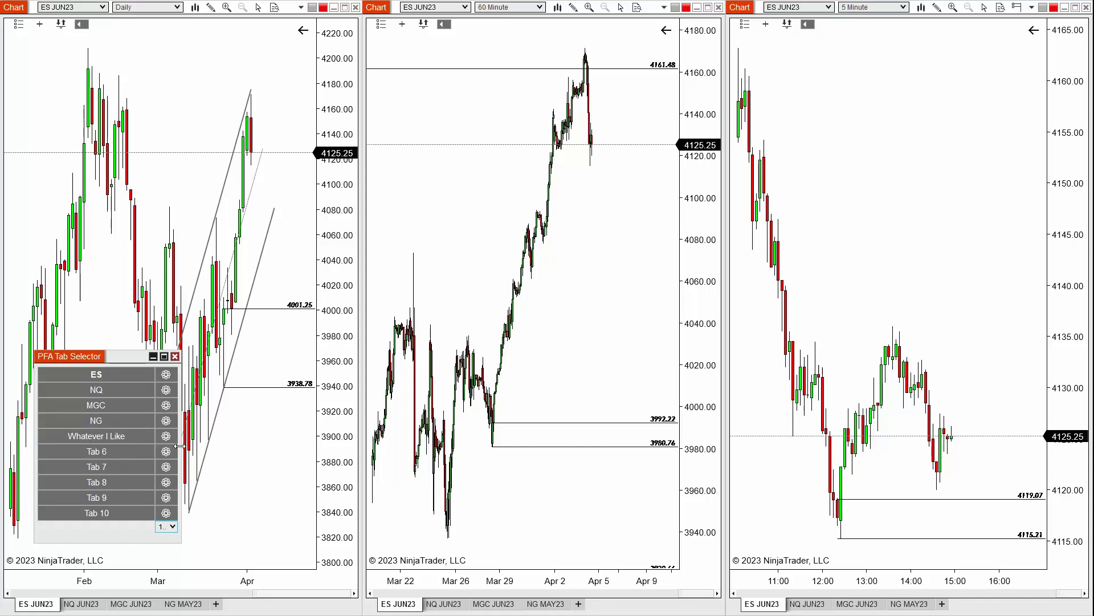
{"action": "left_click_drag", "start_coordinate": [180, 446], "coordinate": [277, 449]}
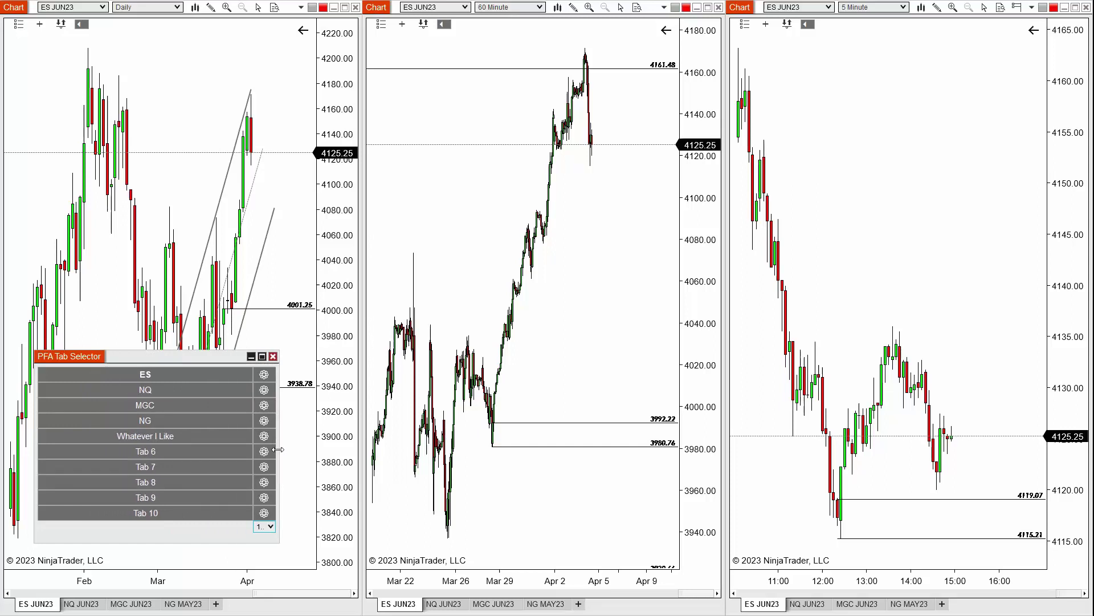
{"action": "left_click_drag", "start_coordinate": [278, 450], "coordinate": [181, 451]}
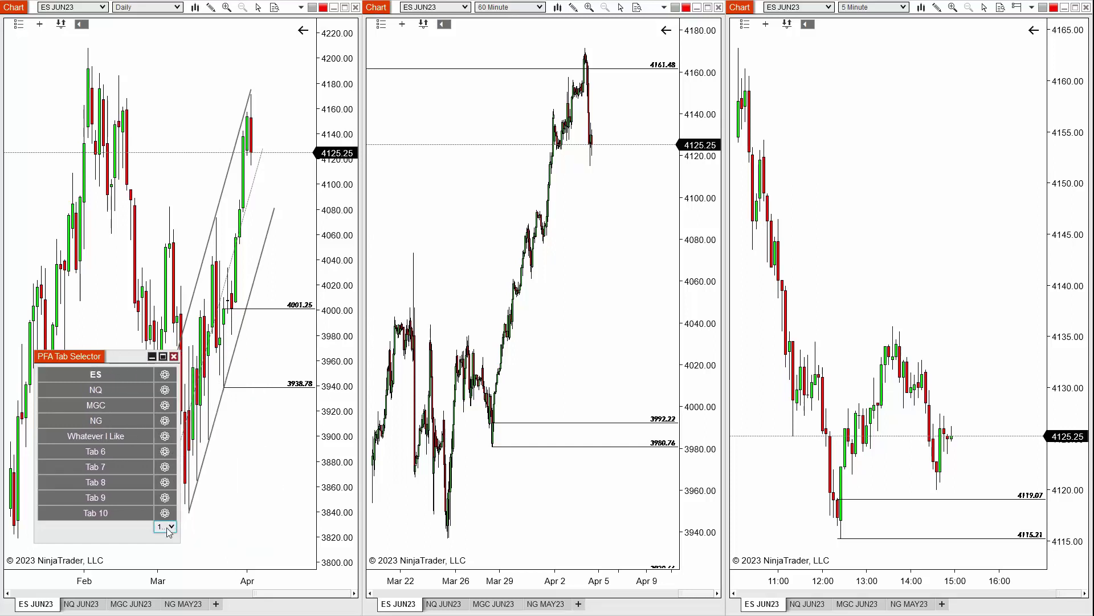
Step: Set the PFA Tab Selector to 4 tabs and move it back to the daily chart's lower-left corner
{"action": "left_click", "coordinate": [171, 527]}
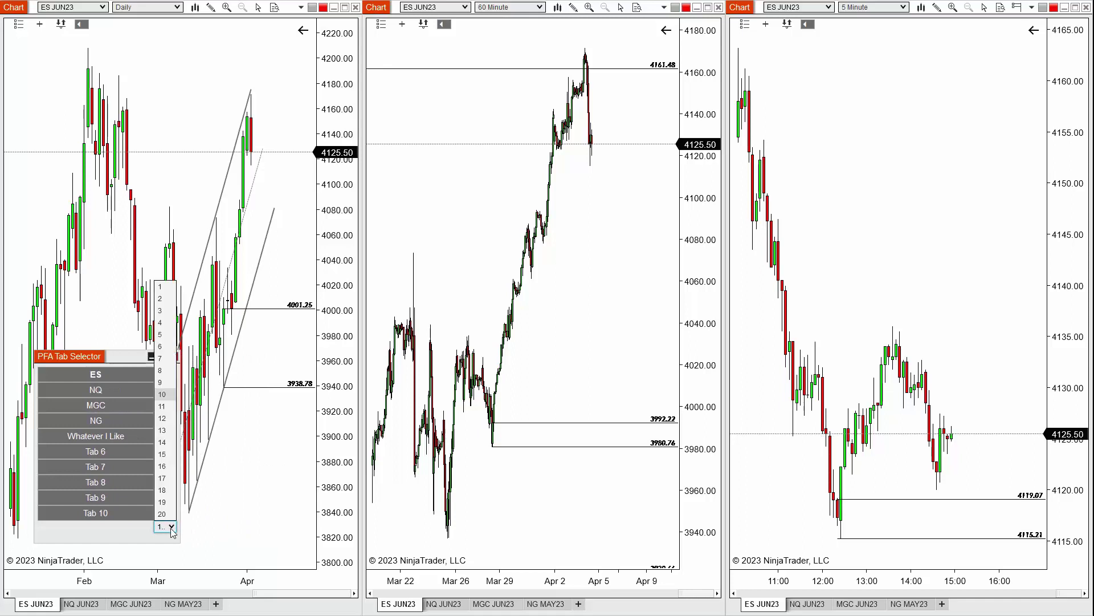
{"action": "left_click", "coordinate": [165, 323]}
{"action": "left_click_drag", "start_coordinate": [123, 356], "coordinate": [94, 501]}
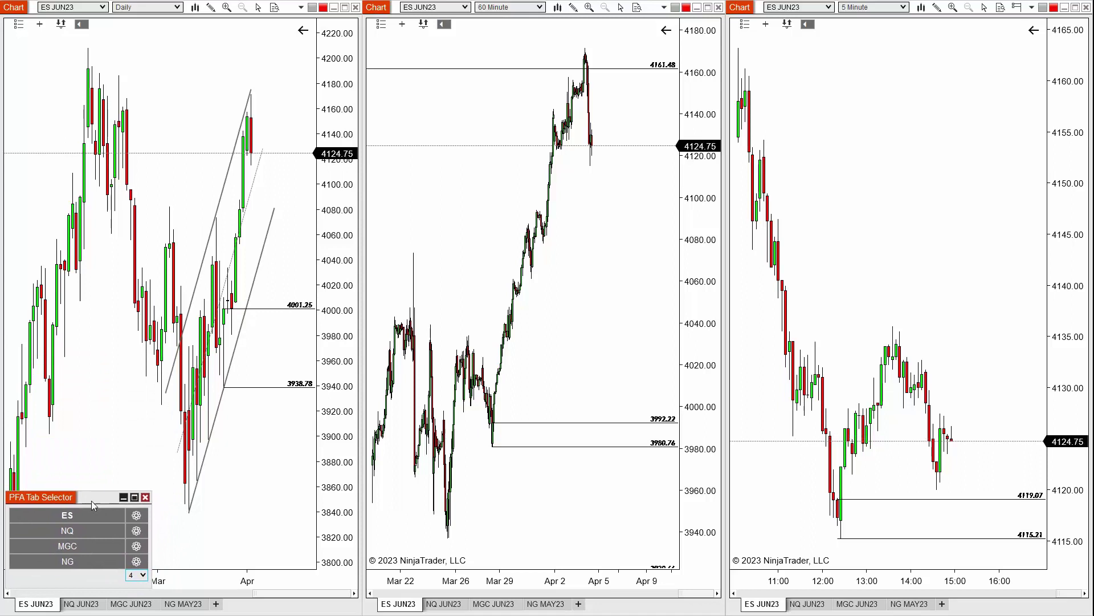
{"action": "left_click_drag", "start_coordinate": [303, 469], "coordinate": [203, 409]}
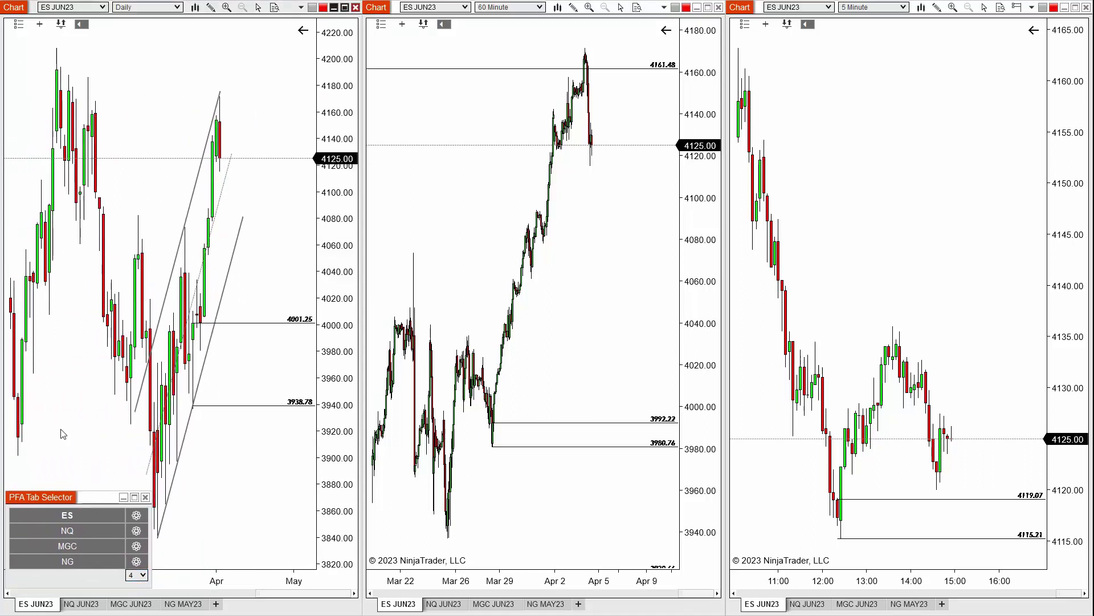
{"action": "mouse_move", "coordinate": [85, 428]}
{"action": "left_mouse_down"}
{"action": "mouse_move", "coordinate": [211, 425]}
{"action": "mouse_move", "coordinate": [74, 420]}
{"action": "left_mouse_up"}
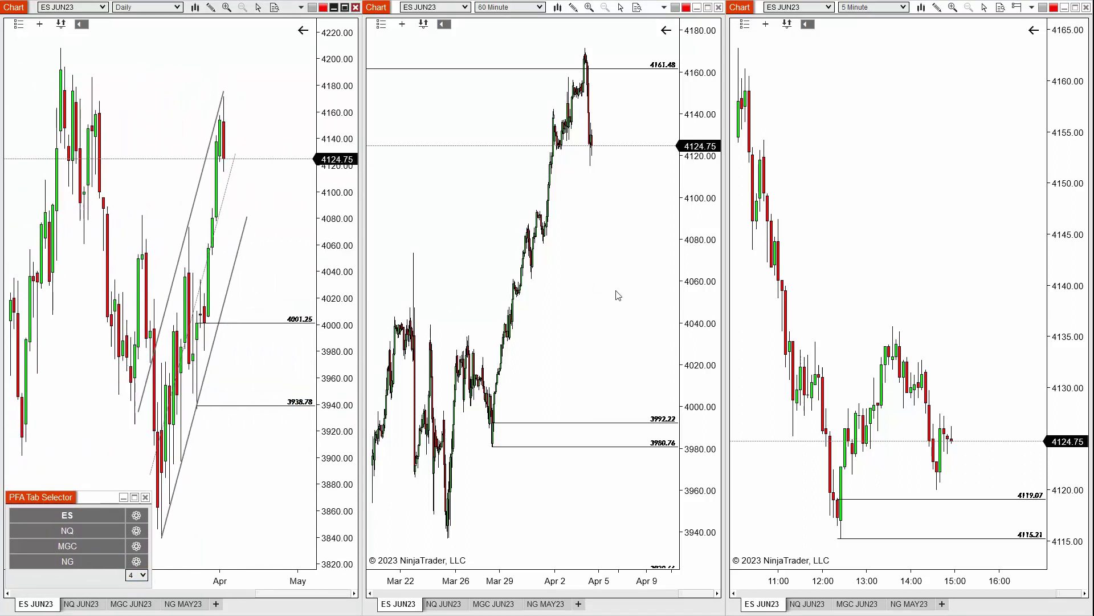
{"action": "left_click_drag", "start_coordinate": [615, 293], "coordinate": [590, 301]}
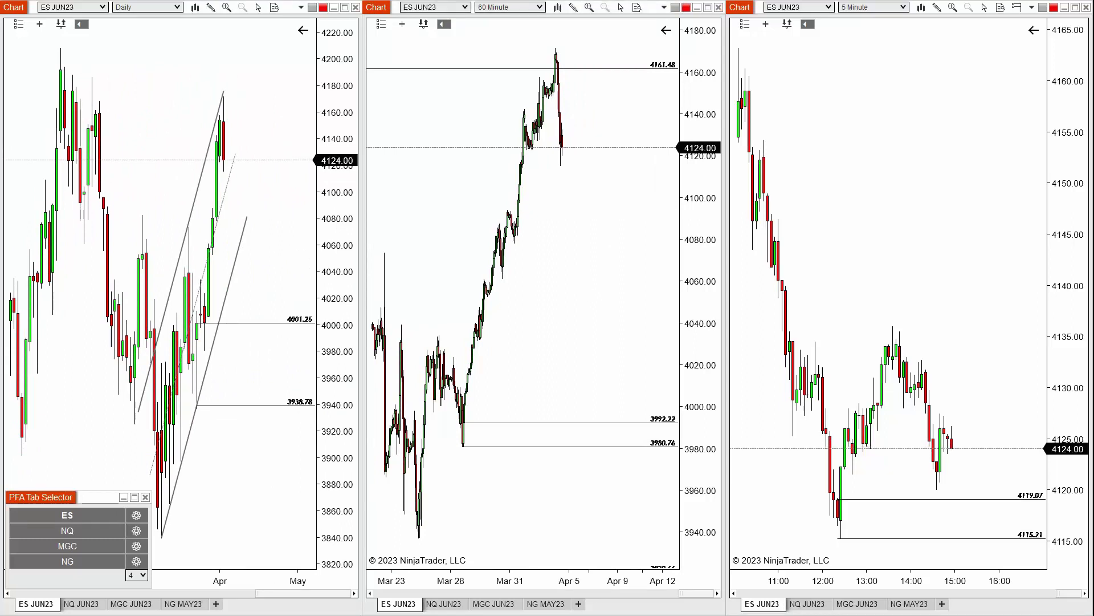
Step: Bring up the Control Center, look for PFA Tab Selector among the new window types, and move the Control Center aside
{"action": "left_click_drag", "start_coordinate": [127, 361], "coordinate": [134, 323]}
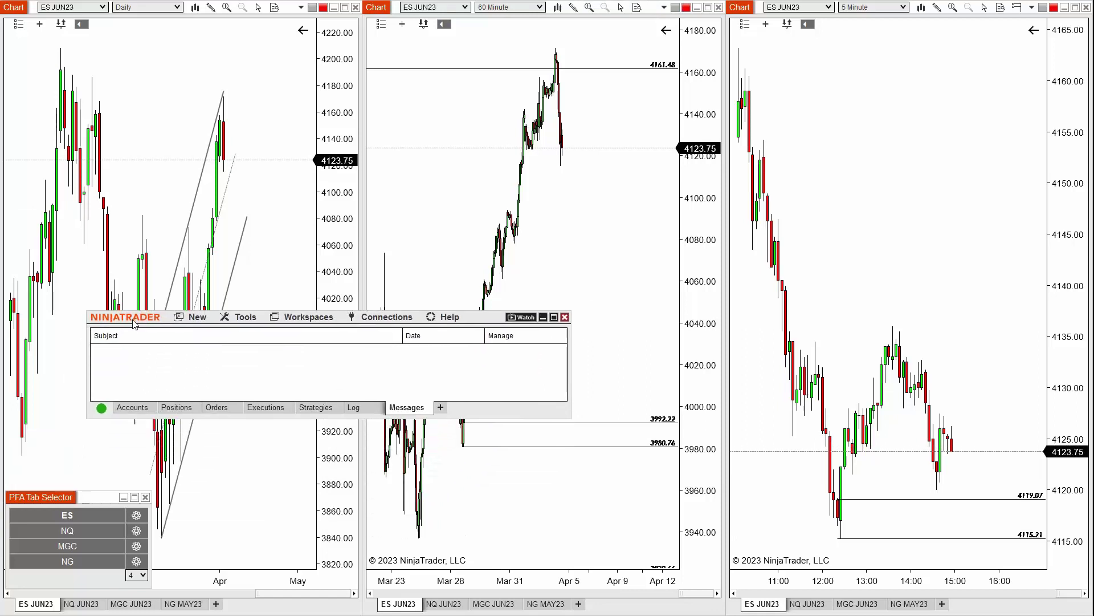
{"action": "left_click", "coordinate": [198, 319]}
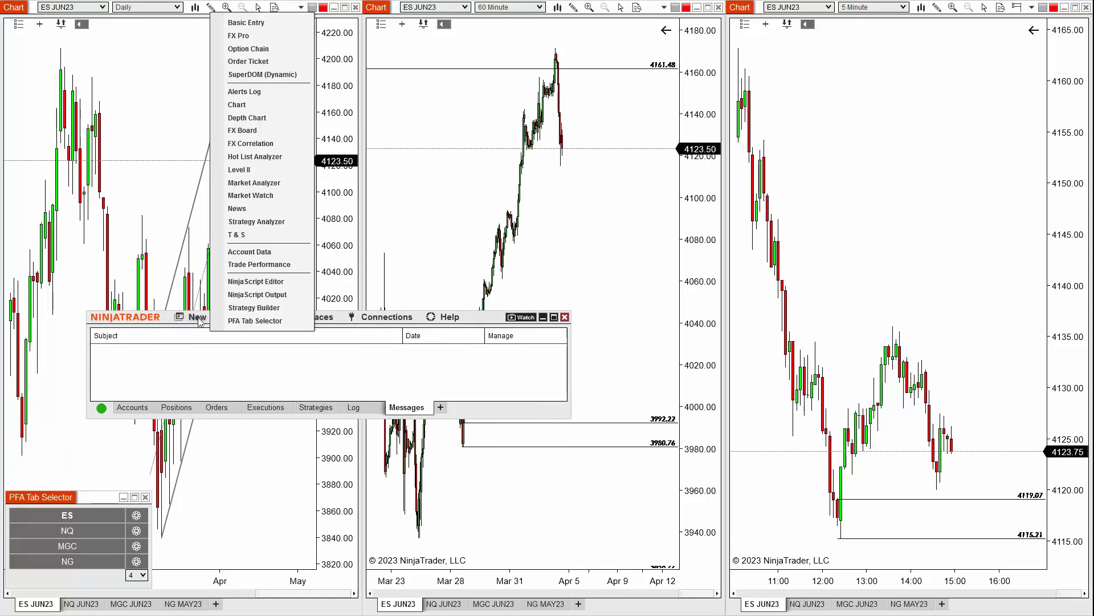
{"action": "left_click", "coordinate": [148, 321]}
{"action": "left_click", "coordinate": [148, 321]}
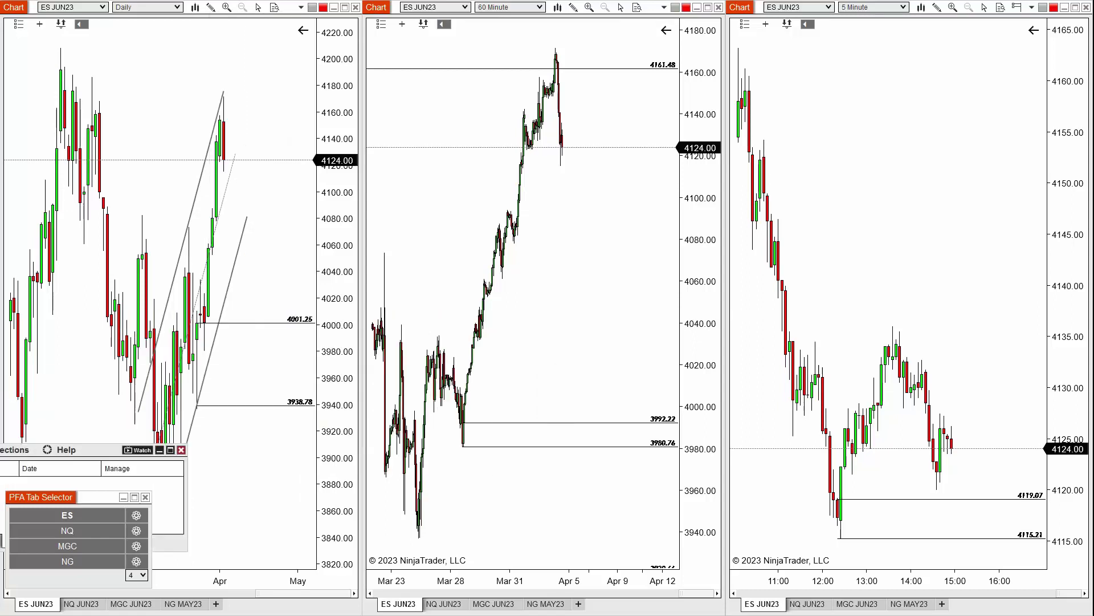